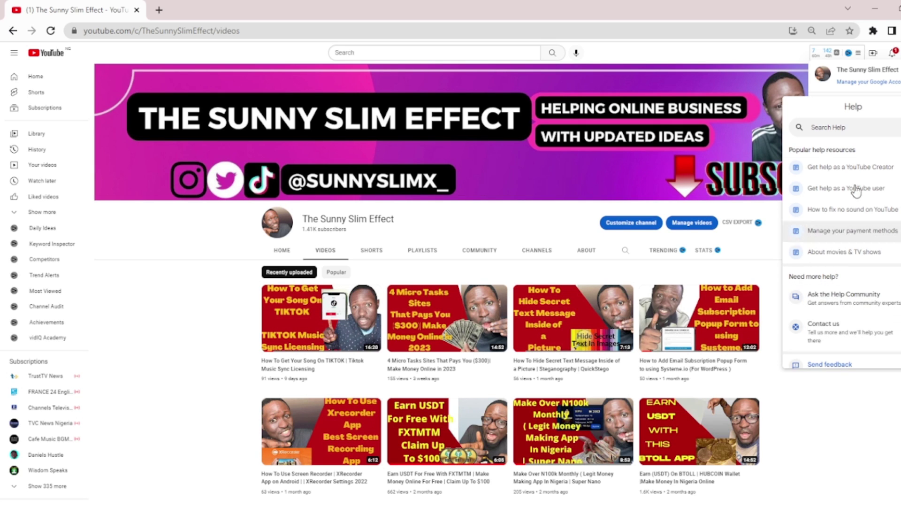
Start a support request for 'Adsense Verification' and describe it as an AdSense PIN issue
{"action": "left_click", "coordinate": [823, 327]}
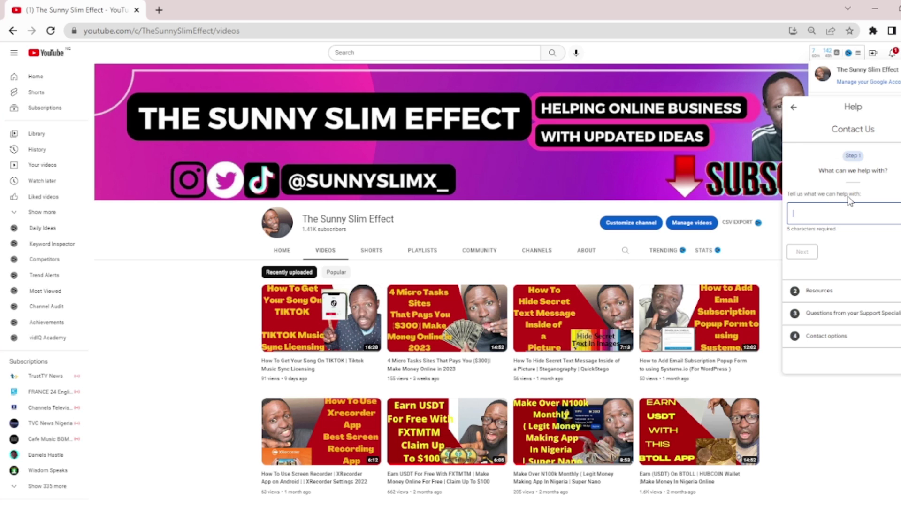
{"action": "type", "text": "AD"}
{"action": "key", "text": "BackSpace"}
{"action": "type", "text": "dsense Verification"}
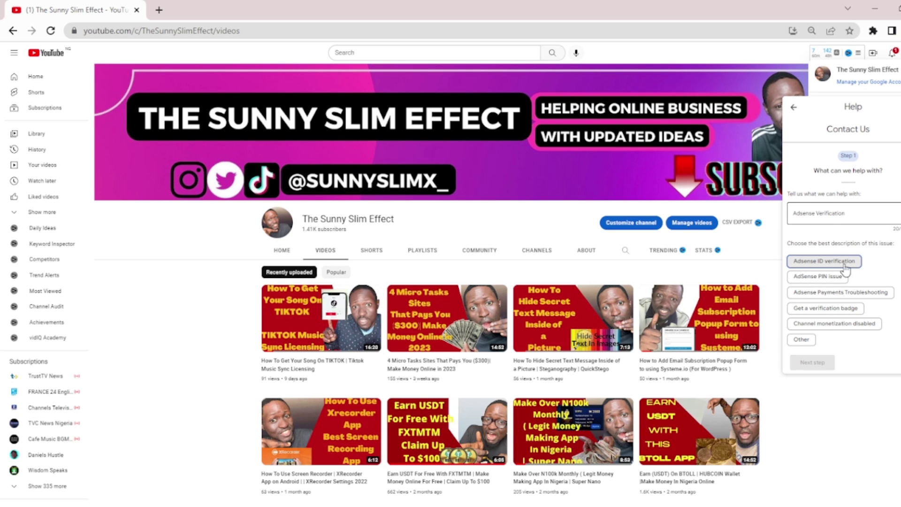
{"action": "left_click", "coordinate": [817, 277]}
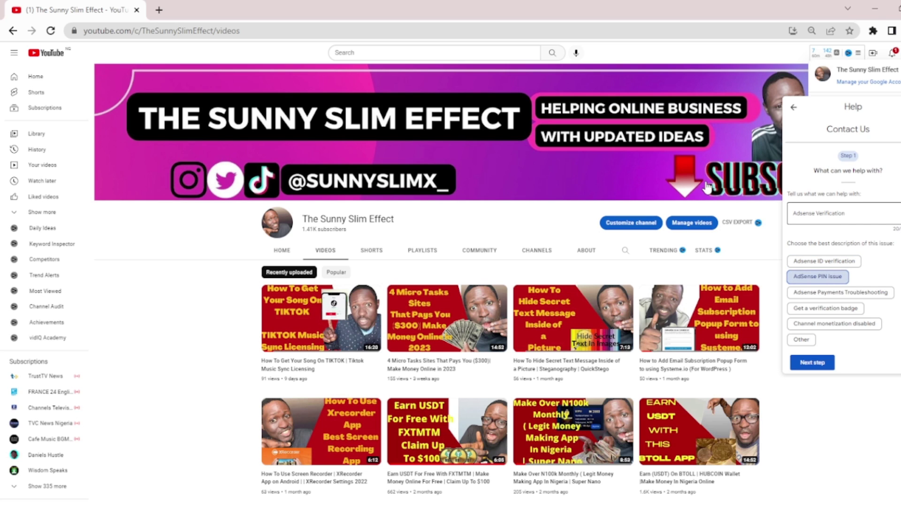
{"action": "left_click", "coordinate": [823, 364]}
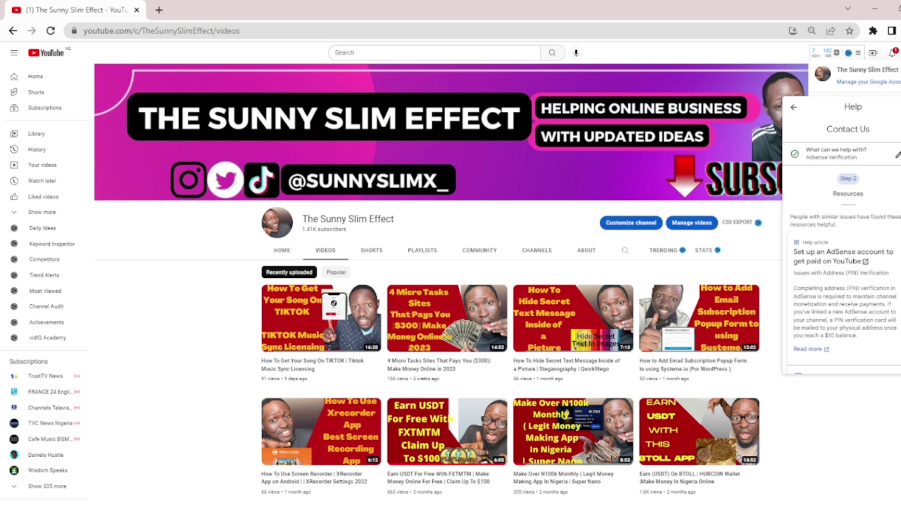
Open the 'Get in touch with the YouTube Creator Support team' article in a new tab
{"action": "scroll", "coordinate": [841, 245], "scroll_direction": "down", "scroll_amount": 5}
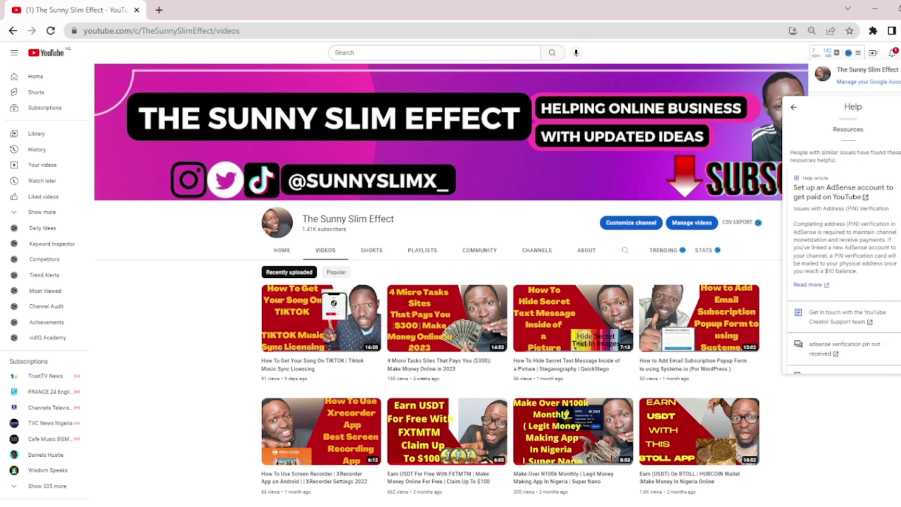
{"action": "scroll", "coordinate": [842, 235], "scroll_direction": "down", "scroll_amount": 2}
{"action": "scroll", "coordinate": [842, 234], "scroll_direction": "up", "scroll_amount": 3}
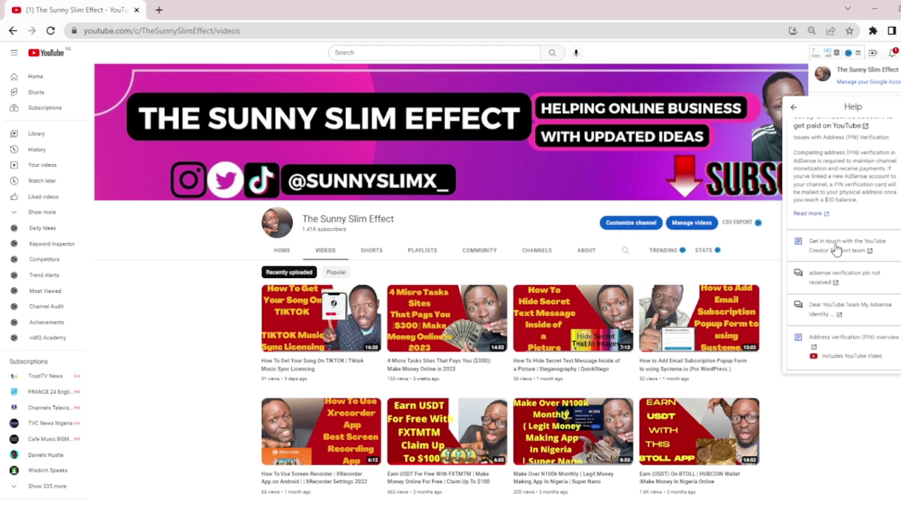
{"action": "left_click", "coordinate": [834, 250]}
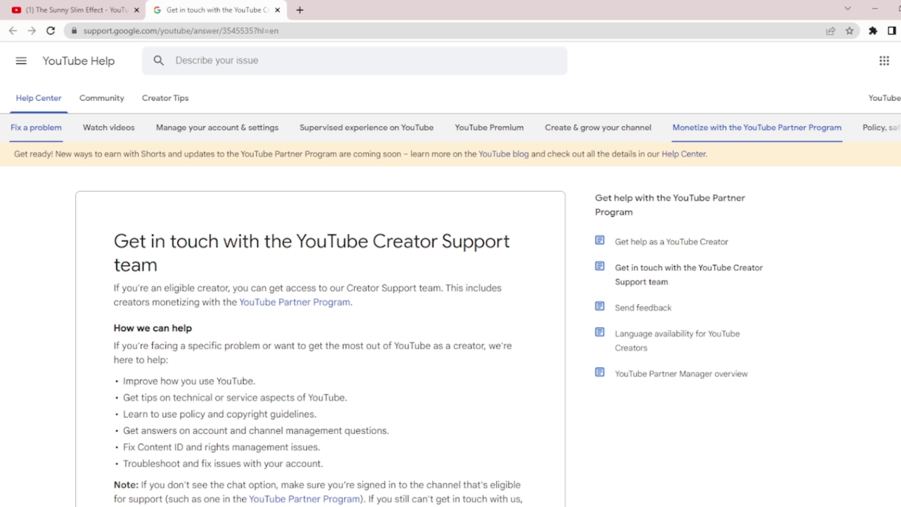
Expand the Chat section under Computer and choose Chat in English from the language table
{"action": "scroll", "coordinate": [896, 244], "scroll_direction": "down", "scroll_amount": 3}
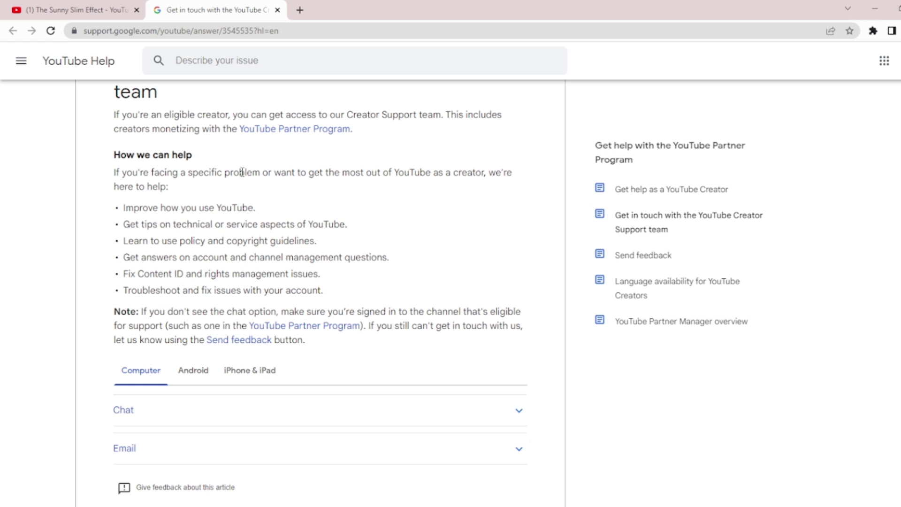
{"action": "left_click", "coordinate": [131, 416]}
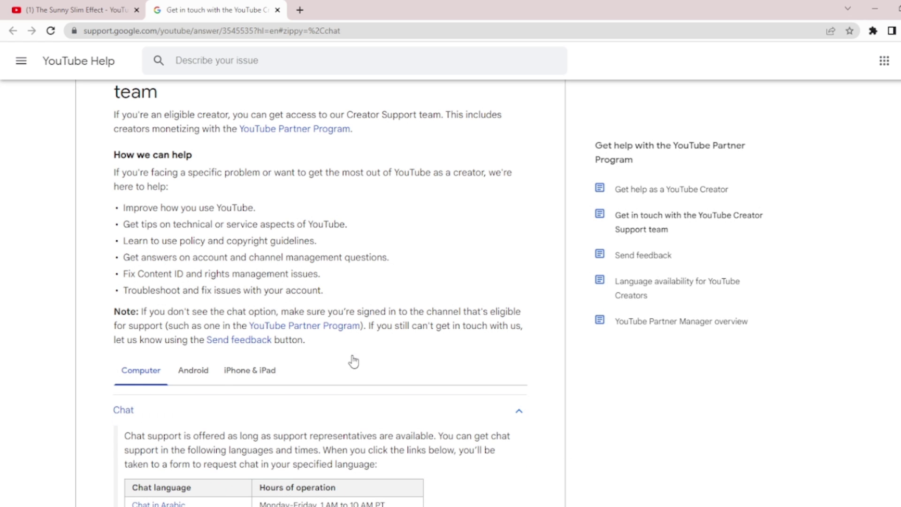
{"action": "scroll", "coordinate": [352, 361], "scroll_direction": "down", "scroll_amount": 1}
{"action": "scroll", "coordinate": [293, 231], "scroll_direction": "down", "scroll_amount": 7}
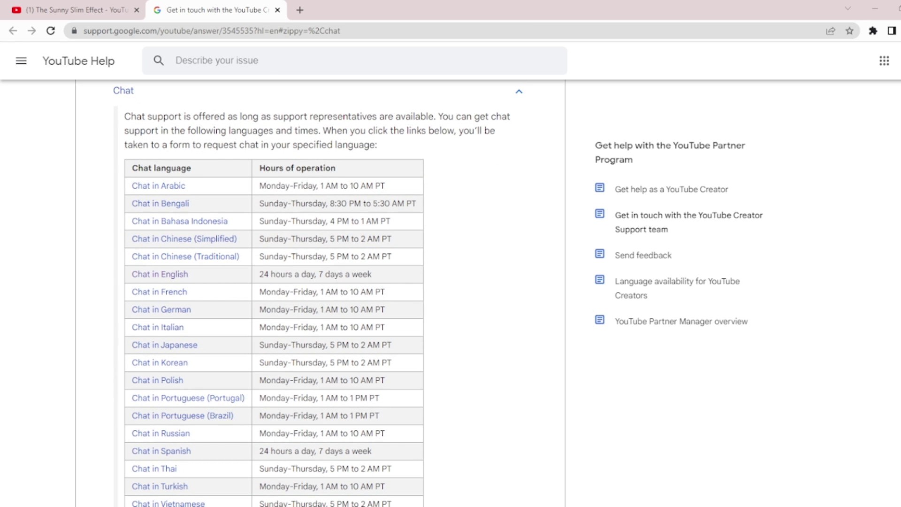
{"action": "scroll", "coordinate": [168, 275], "scroll_direction": "up", "scroll_amount": 1}
{"action": "left_click", "coordinate": [170, 280]}
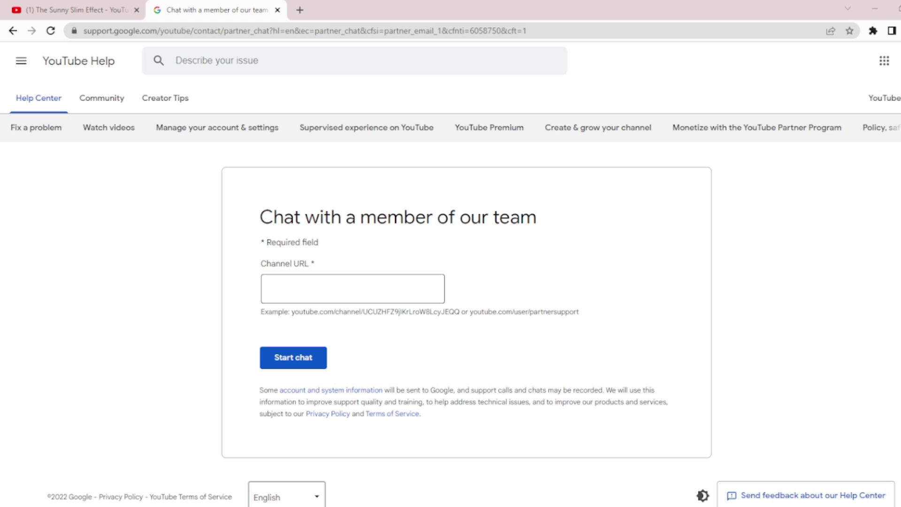
Copy the channel's permanent URL from the YouTube channel tab's address bar
{"action": "left_click", "coordinate": [311, 295]}
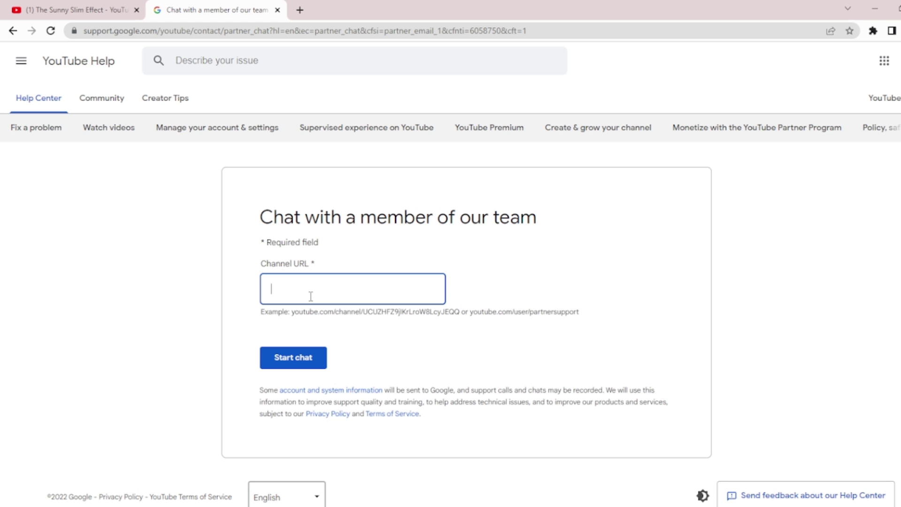
{"action": "left_click", "coordinate": [80, 9]}
{"action": "left_click", "coordinate": [155, 29]}
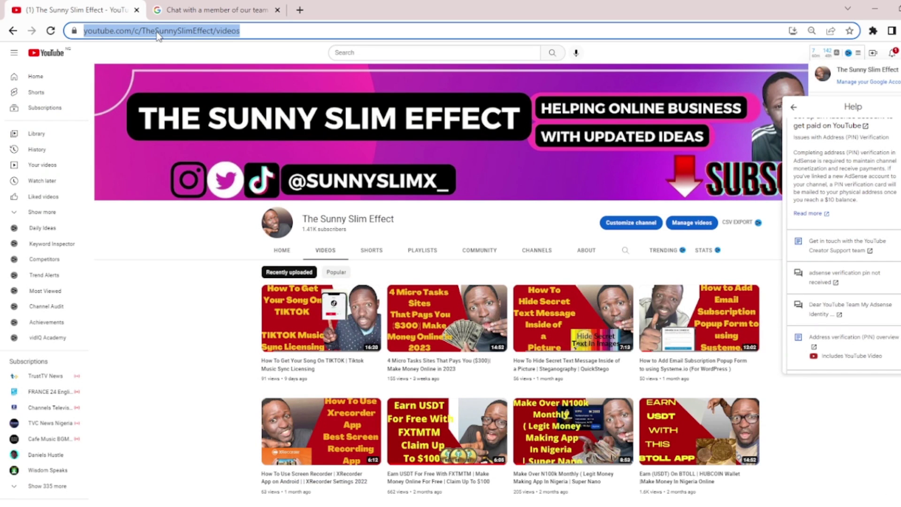
{"action": "type", "text": "supernano-in.com"}
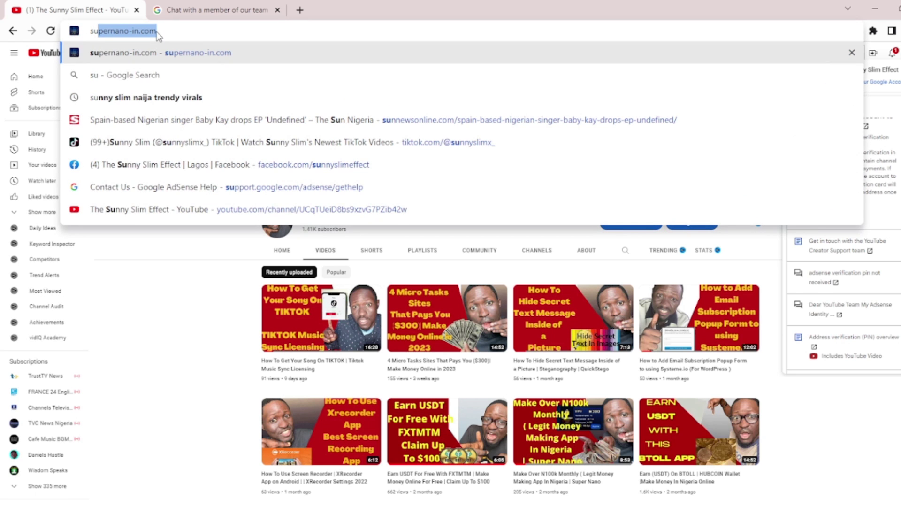
{"action": "left_click", "coordinate": [233, 210]}
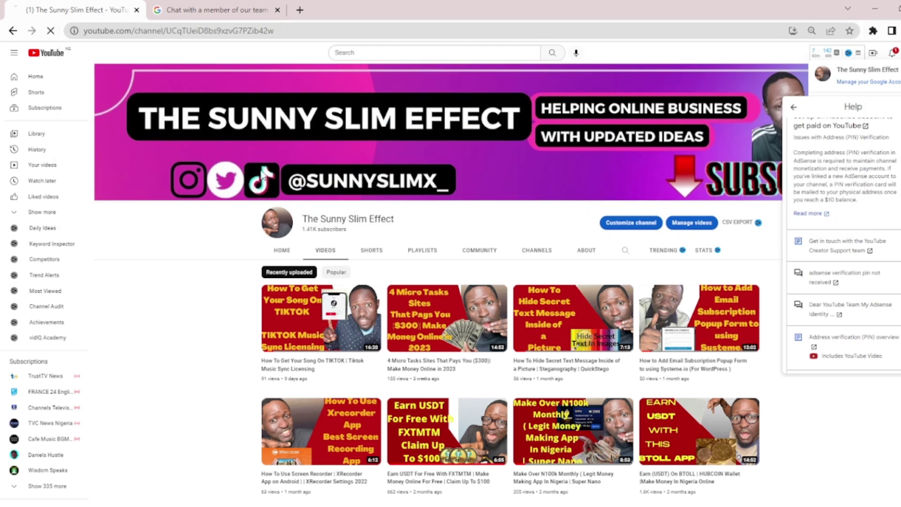
{"action": "left_click", "coordinate": [237, 30]}
{"action": "key", "text": "ctrl+c"}
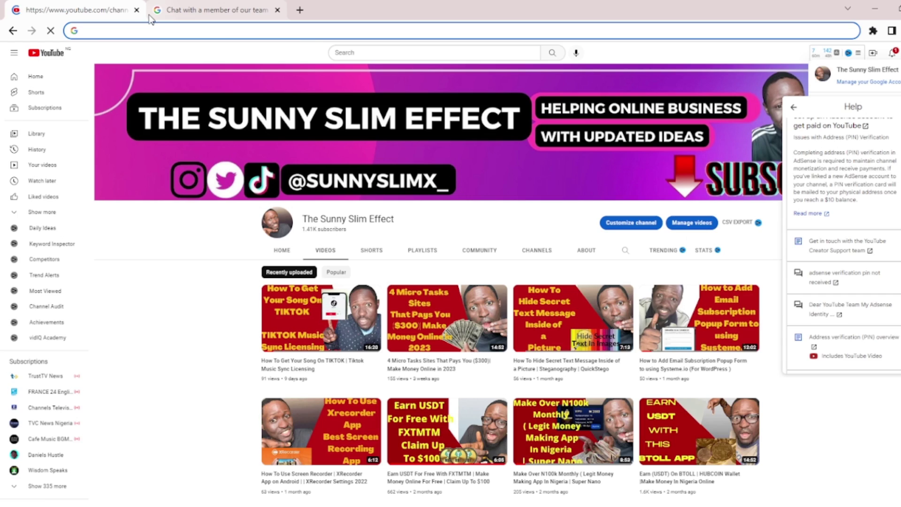
Paste the channel URL into the Channel URL field and start the support chat
{"action": "left_click", "coordinate": [208, 10]}
{"action": "key", "text": "ctrl+v"}
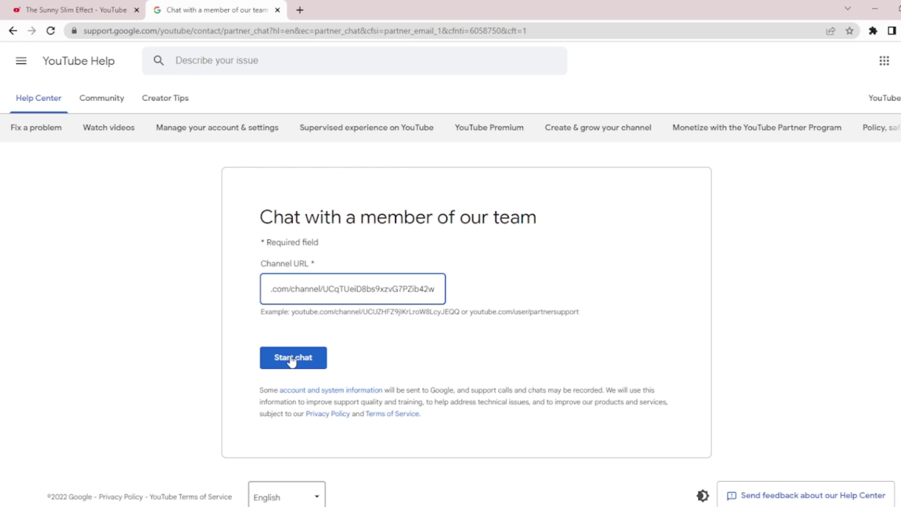
{"action": "left_click", "coordinate": [301, 362]}
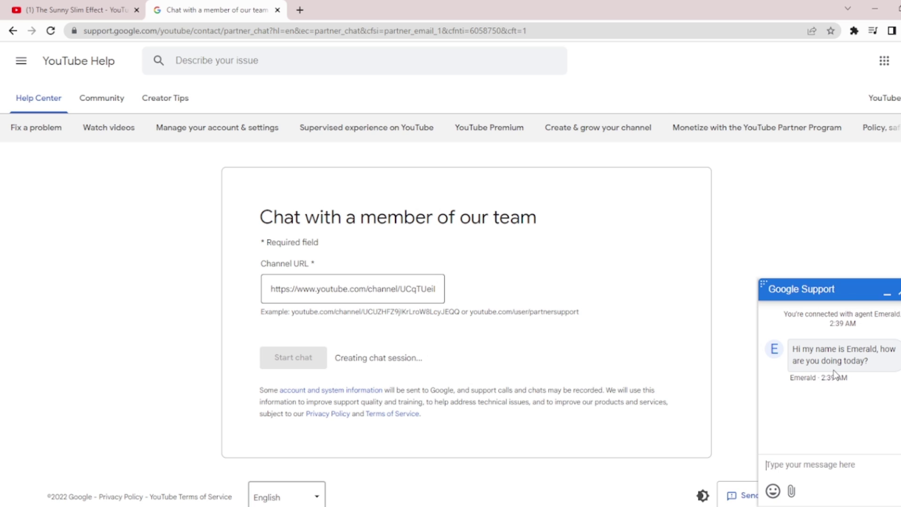
Reply 'fine..be right back' to the agent, then end the chat session
{"action": "type", "text": "fine.."}
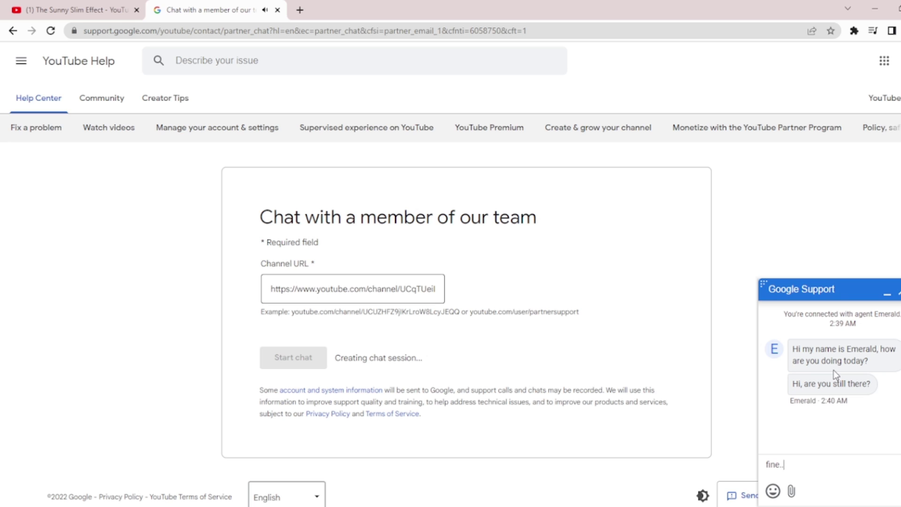
{"action": "type", "text": "be right back"}
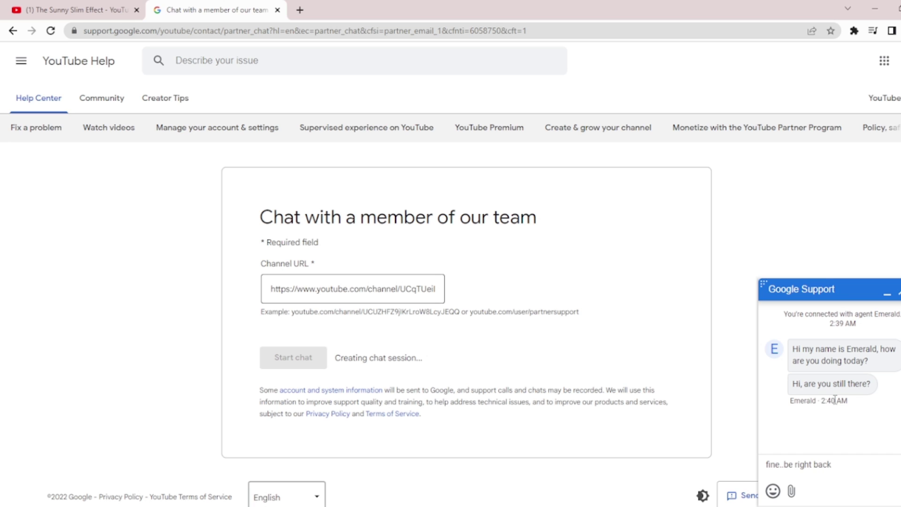
{"action": "key", "text": "Return"}
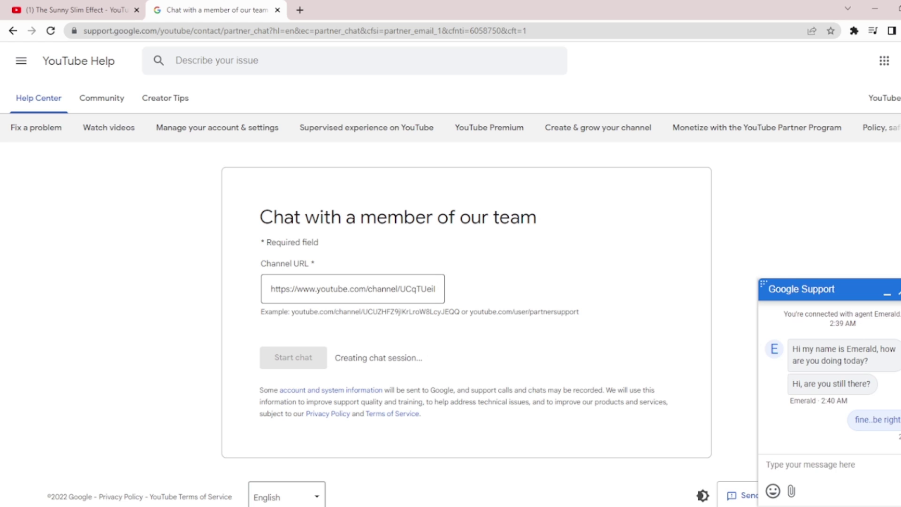
{"action": "left_click", "coordinate": [898, 291]}
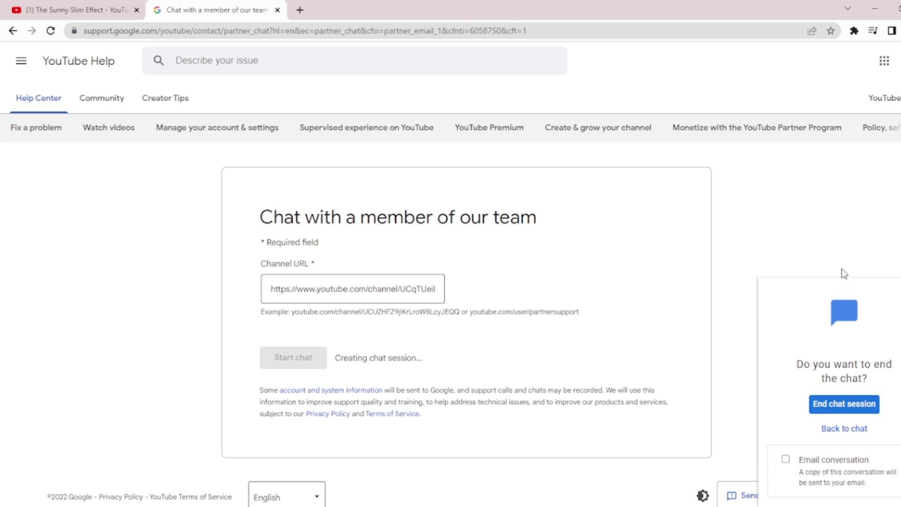
{"action": "left_click", "coordinate": [844, 408]}
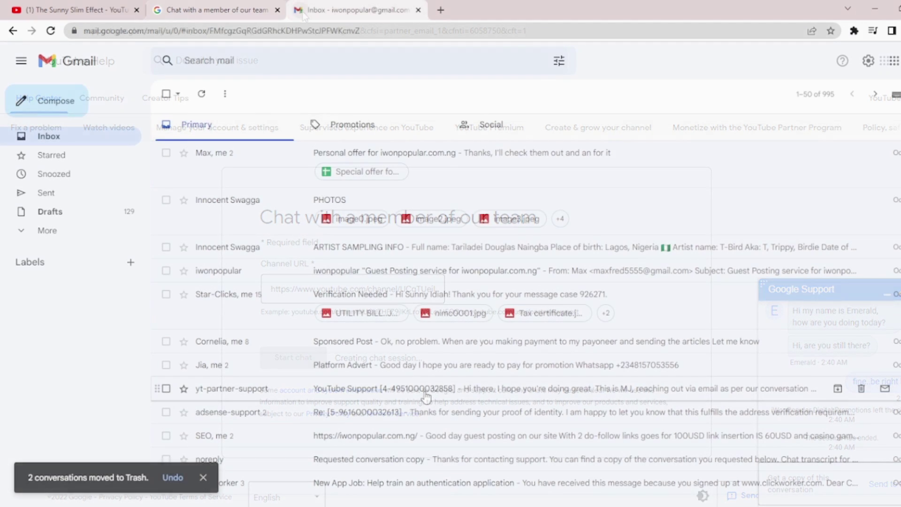
Open the YouTube Support email and read through its proof-of-identity verification instructions
{"action": "left_click", "coordinate": [426, 388]}
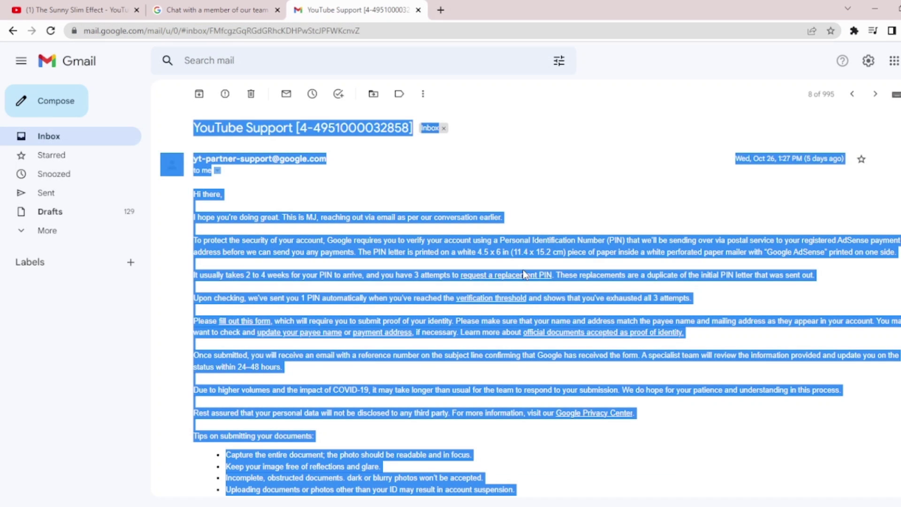
{"action": "left_click", "coordinate": [518, 200]}
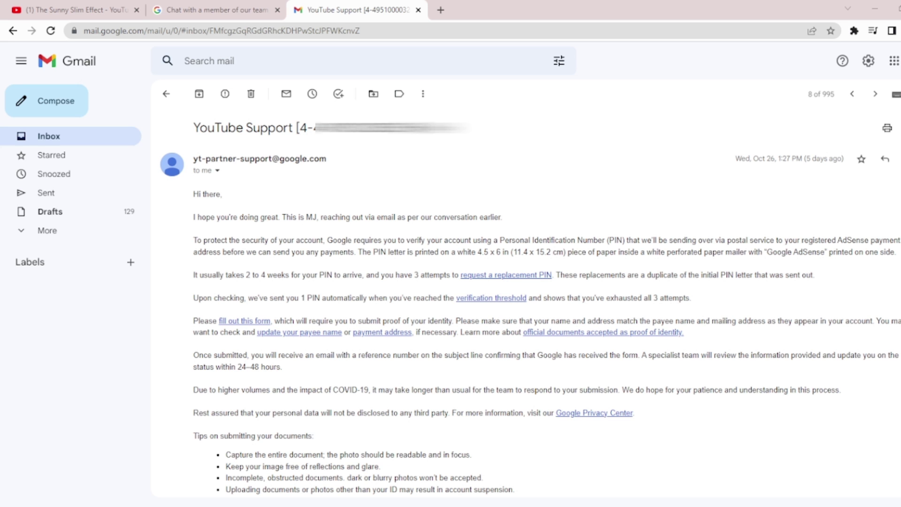
{"action": "scroll", "coordinate": [530, 300], "scroll_direction": "down", "scroll_amount": 2}
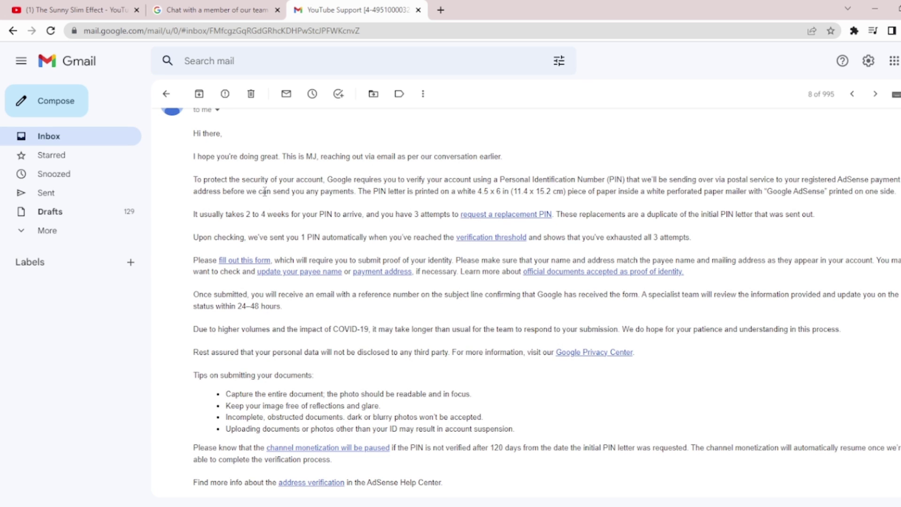
{"action": "scroll", "coordinate": [881, 208], "scroll_direction": "down", "scroll_amount": 4}
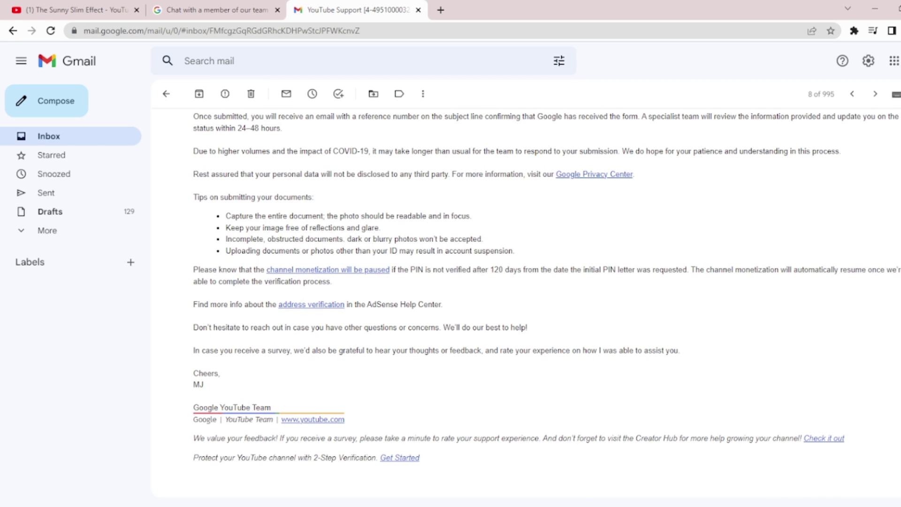
{"action": "scroll", "coordinate": [846, 290], "scroll_direction": "up", "scroll_amount": 1}
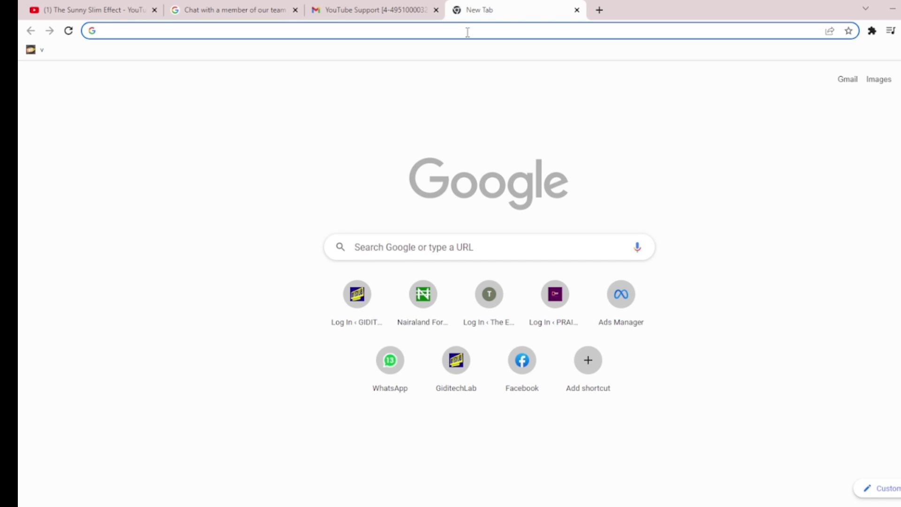
Search Google for 'adsense pin trouble shooter' using the address bar suggestion
{"action": "type", "text": "dse"}
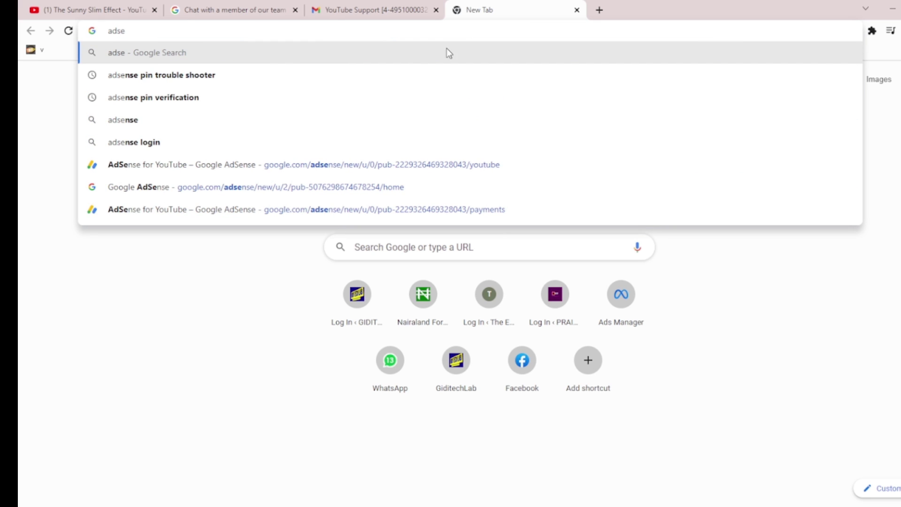
{"action": "left_click", "coordinate": [262, 76]}
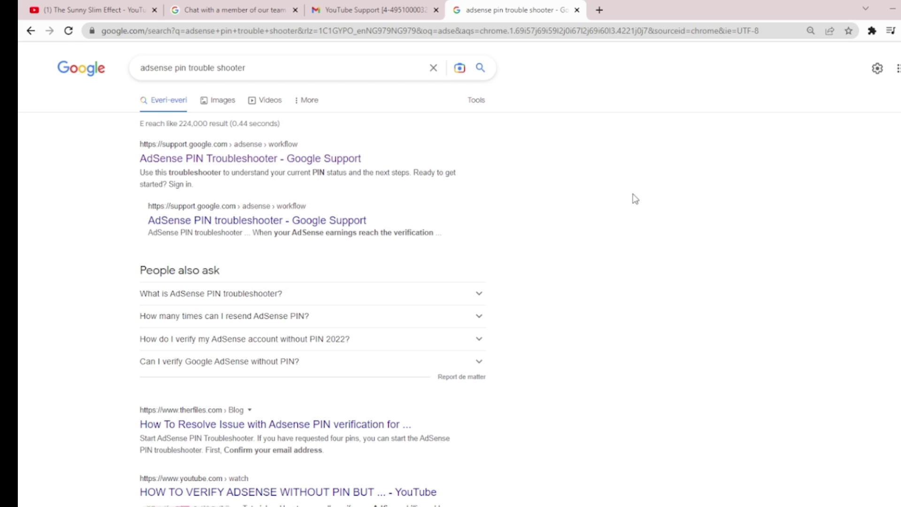
{"action": "triple_click", "coordinate": [512, 225]}
{"action": "triple_click", "coordinate": [724, 234]}
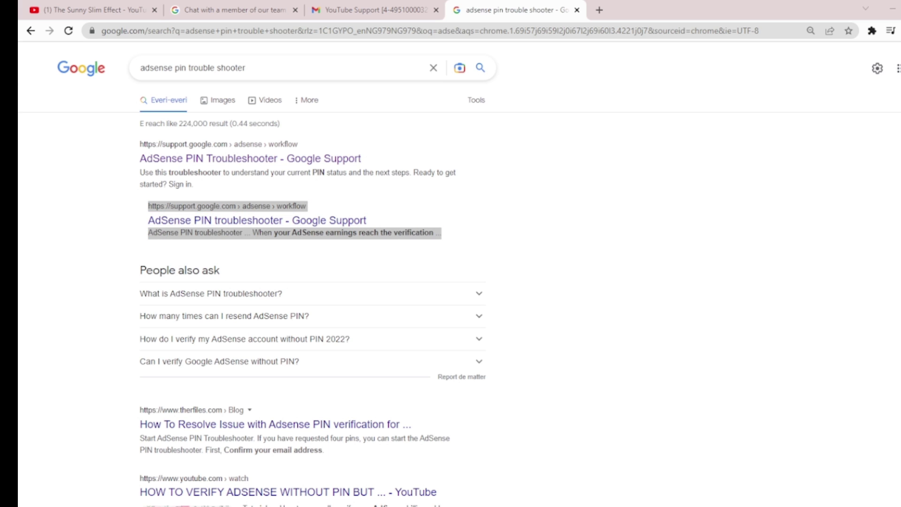
{"action": "left_click", "coordinate": [542, 213]}
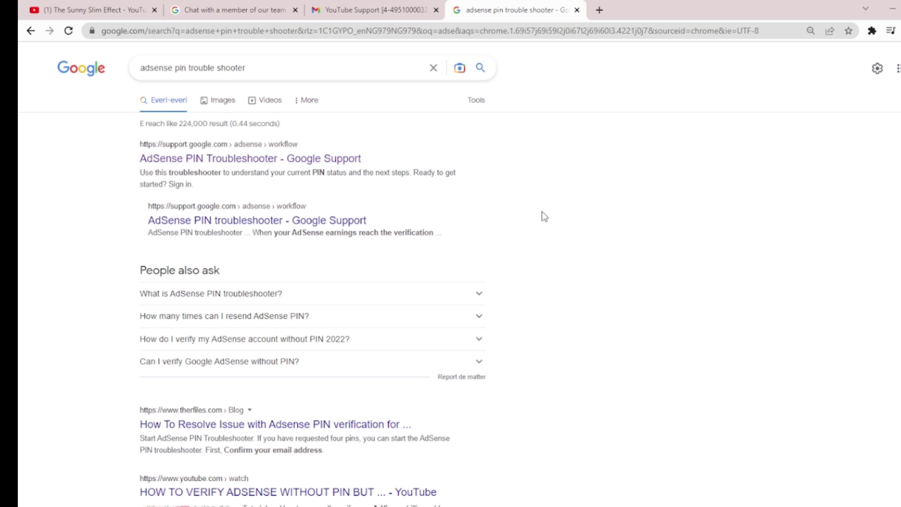
Run the AdSense PIN Troubleshooter: confirm the email with Yes, continue past Payment address verified
{"action": "left_click", "coordinate": [229, 165]}
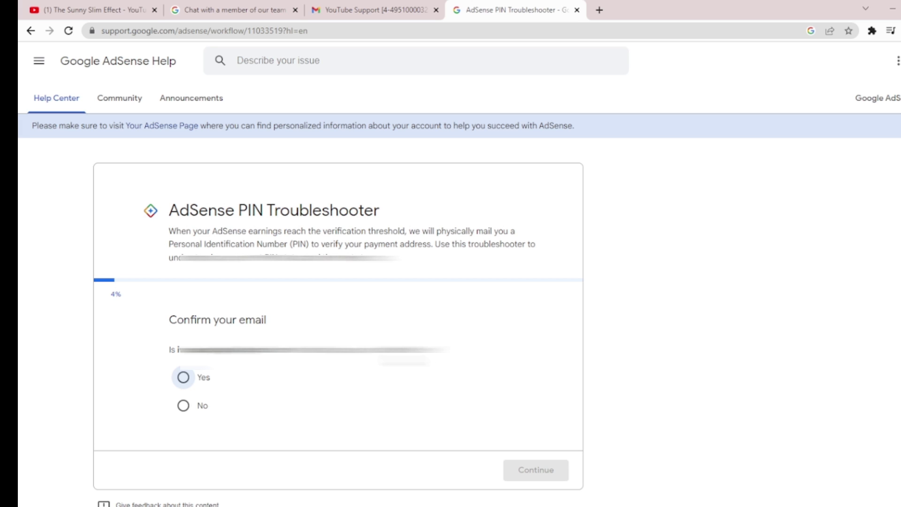
{"action": "scroll", "coordinate": [277, 316], "scroll_direction": "down", "scroll_amount": 2}
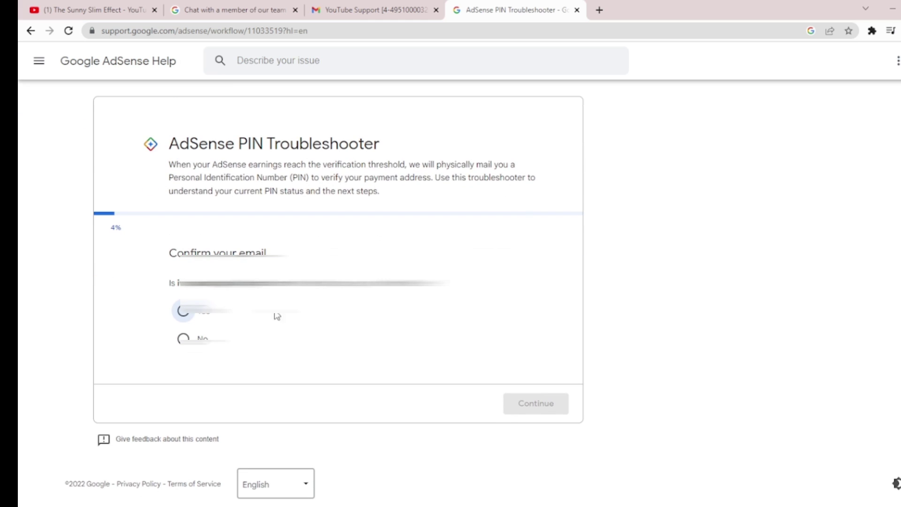
{"action": "left_click", "coordinate": [184, 311]}
{"action": "left_click", "coordinate": [540, 405]}
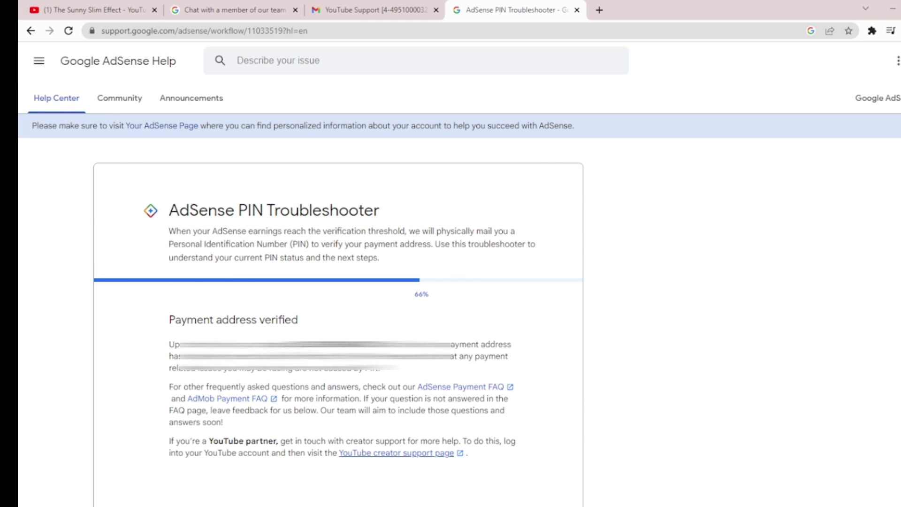
{"action": "scroll", "coordinate": [756, 376], "scroll_direction": "down", "scroll_amount": 3}
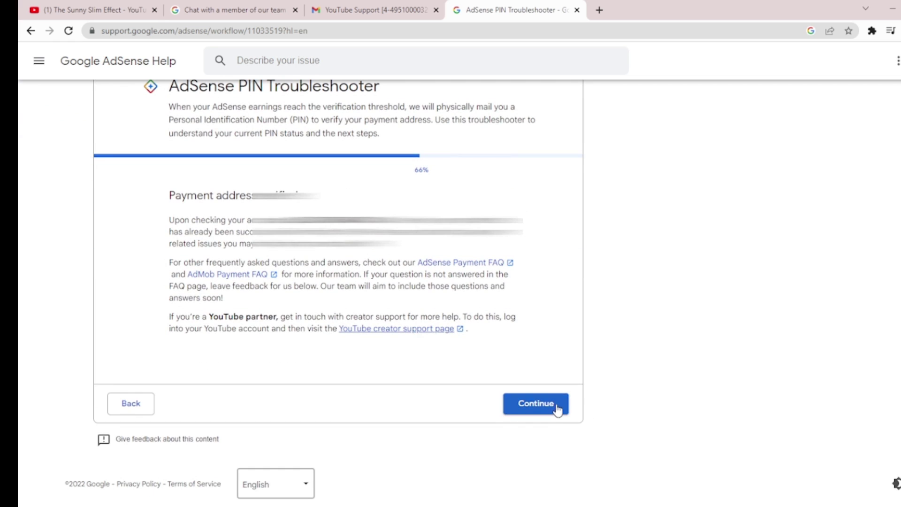
{"action": "left_click", "coordinate": [556, 407]}
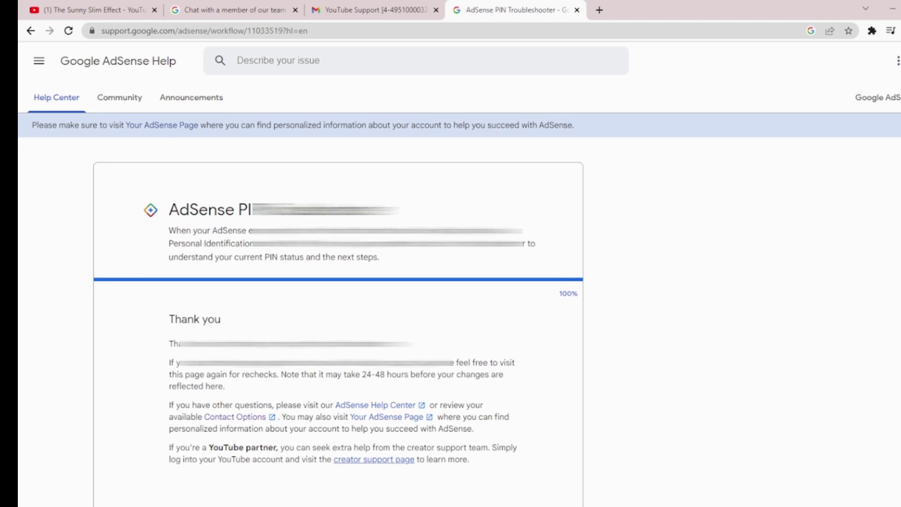
{"action": "scroll", "coordinate": [612, 280], "scroll_direction": "down", "scroll_amount": 3}
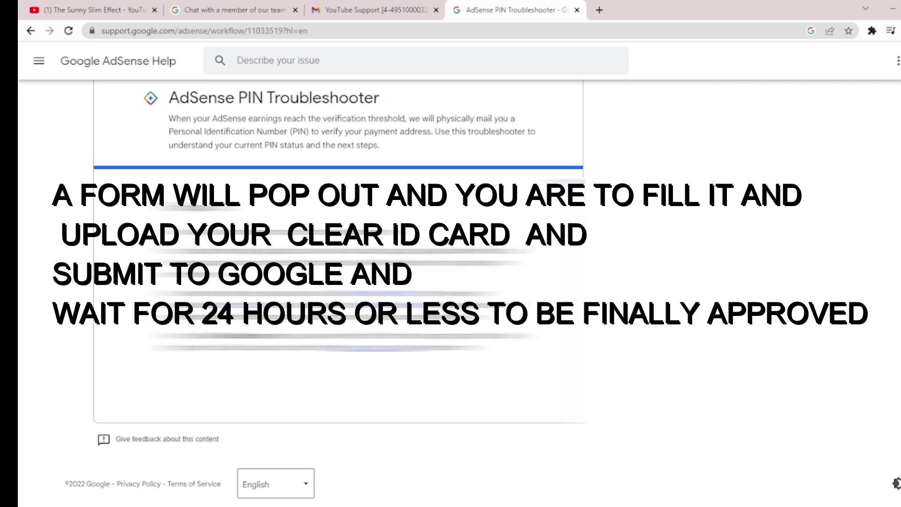
Load the pasted troubleshooter address, then close the AdSense PIN Troubleshooter tab
{"action": "left_click", "coordinate": [353, 31]}
{"action": "type", "text": "https://support.google.com/adsense/contact/id_verification?authuser=0"}
{"action": "key", "text": "Return"}
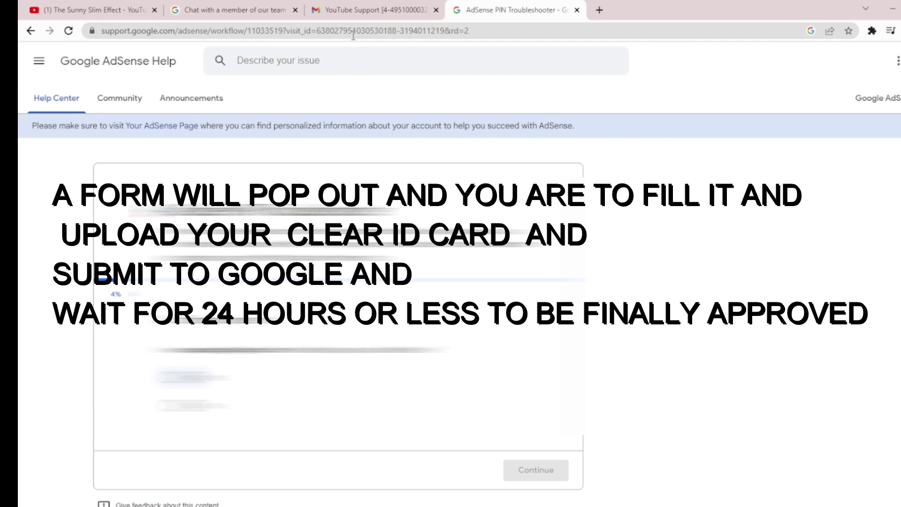
{"action": "key", "text": "ctrl+w"}
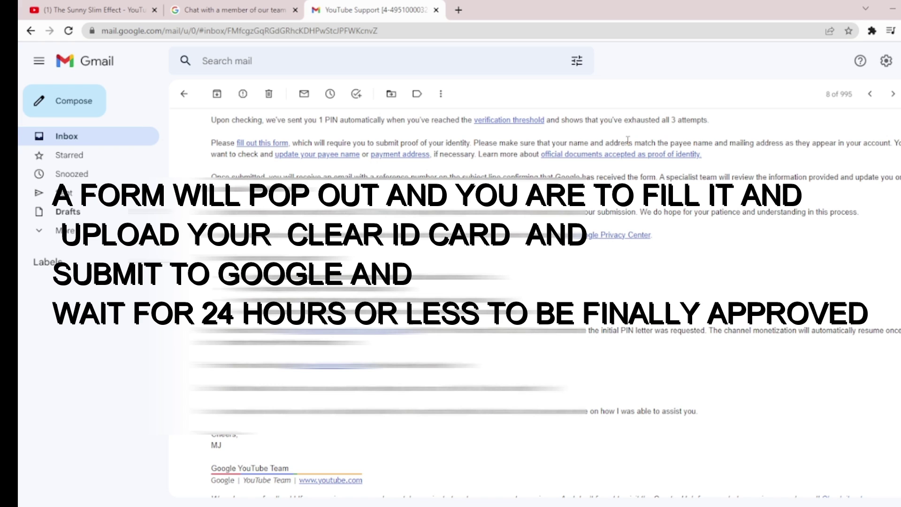